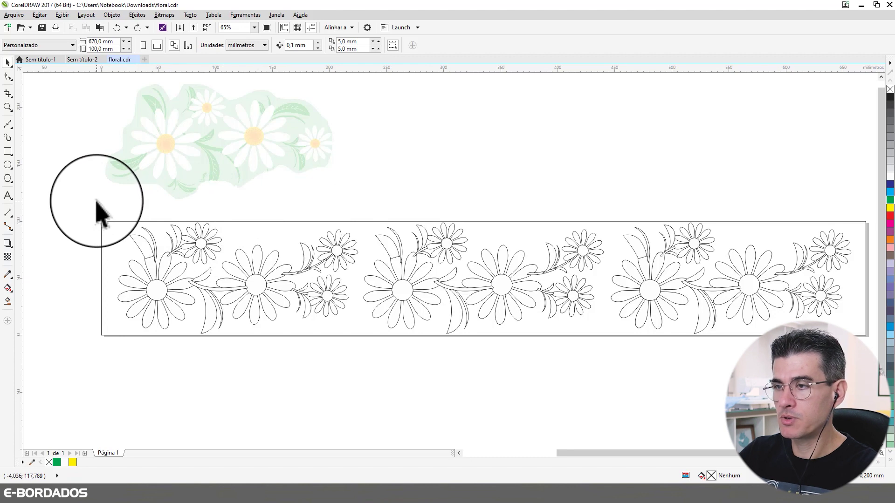
- Copy the first of the three floral motifs on the page and paste it into the empty Wilcom EmbroideryStudio design
left_click_drag(97, 202, 367, 342)
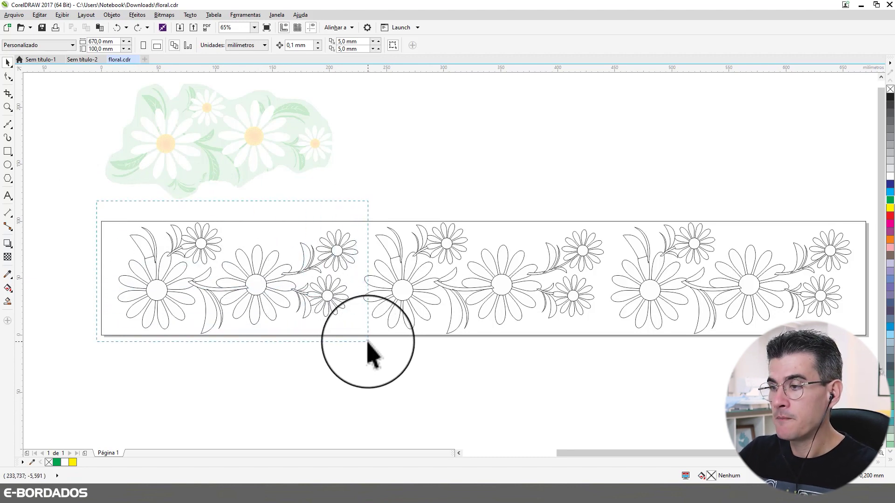
left_click_drag(367, 342, 367, 342)
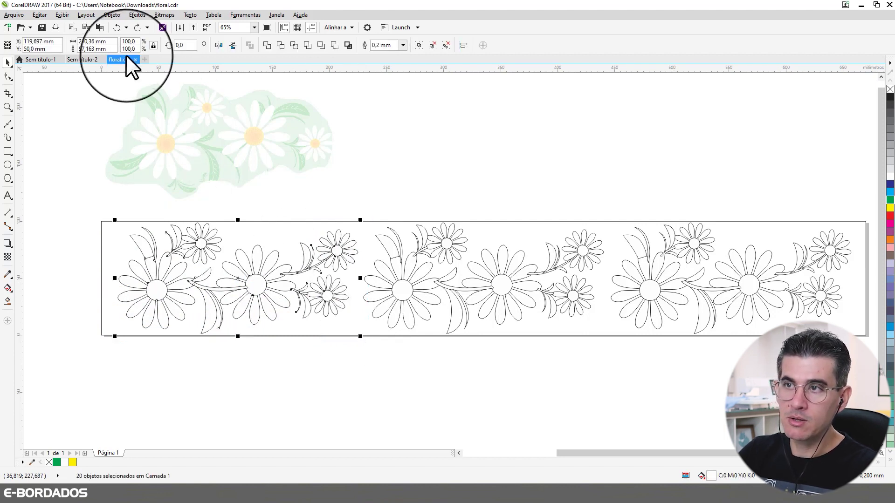
left_click(93, 41)
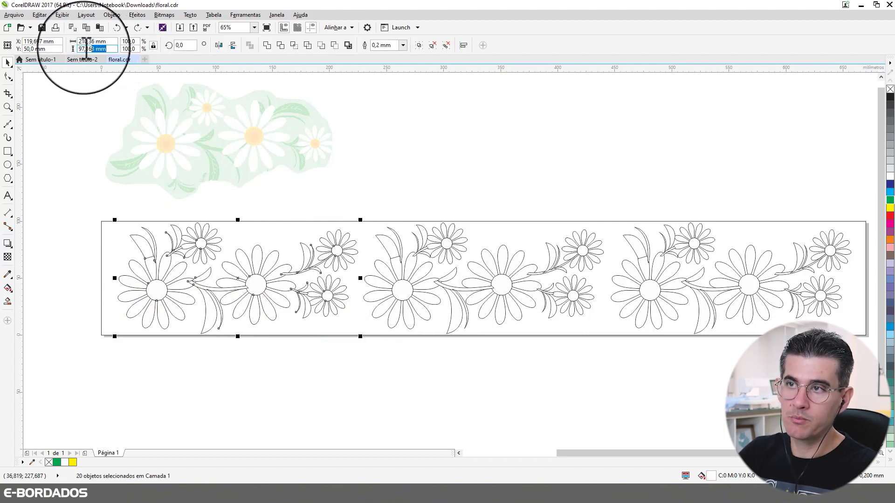
left_click_drag(92, 200, 367, 346)
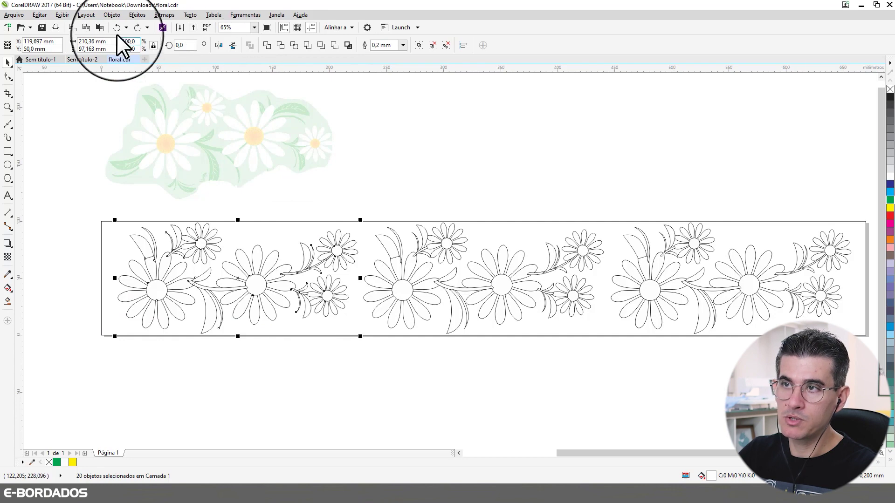
left_click(86, 27)
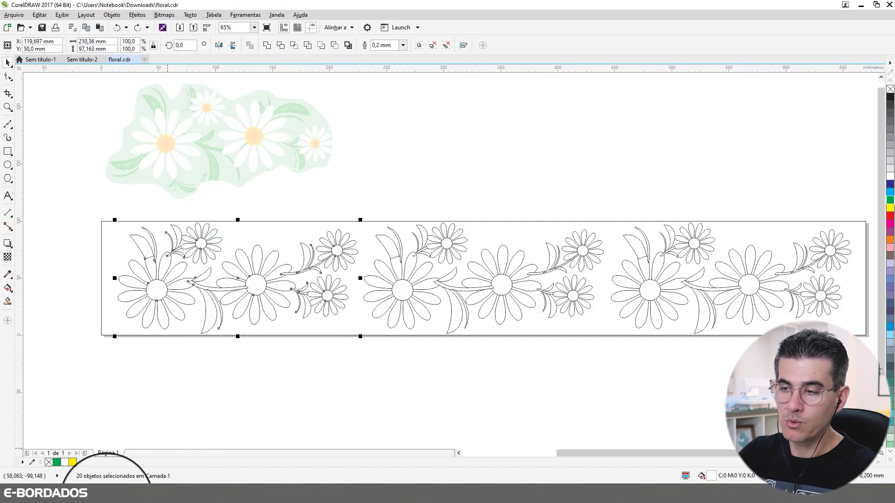
key("alt+Tab")
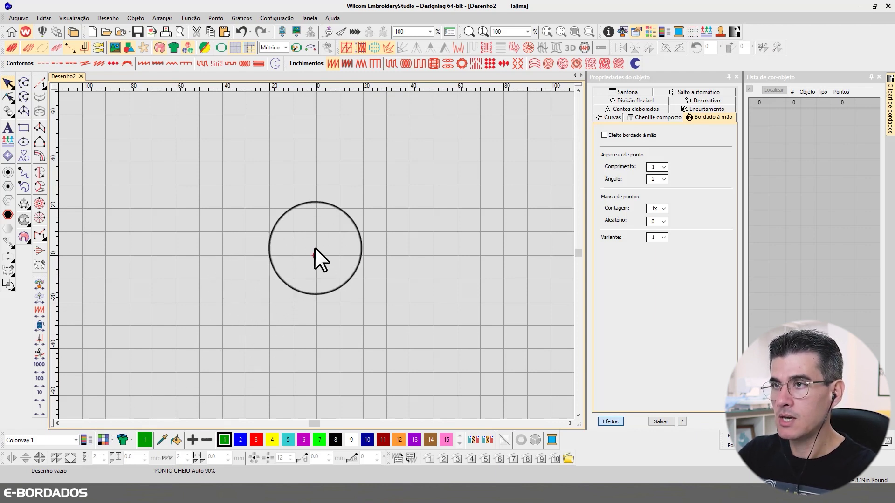
left_click(223, 33)
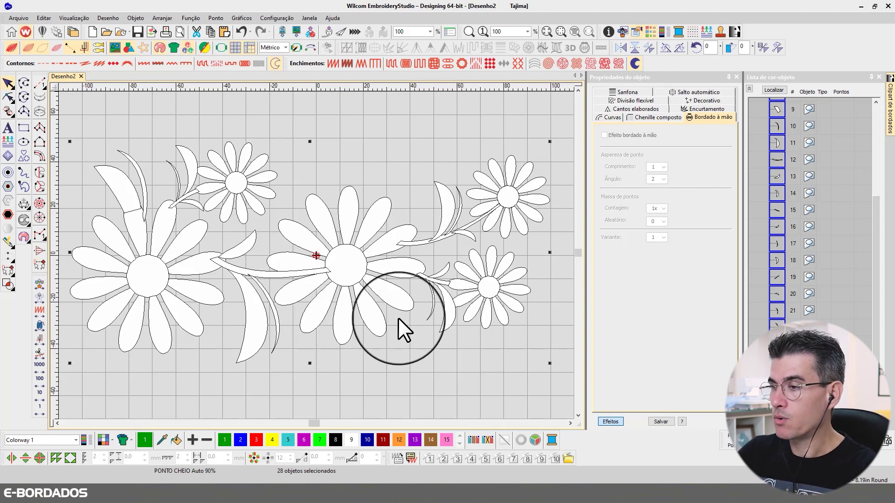
- Check the source motif's width in CorelDRAW, and set the pasted motif's width to 210 mm in Wilcom EmbroideryStudio
left_click(198, 489)
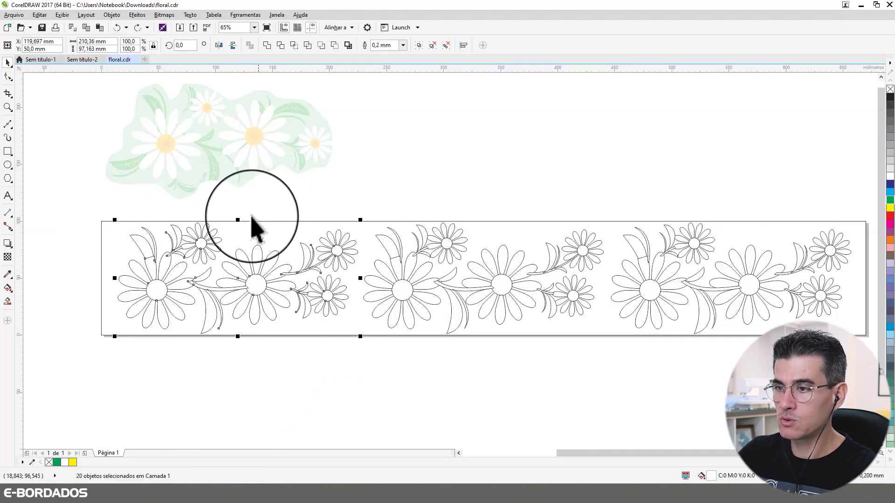
left_click(105, 42)
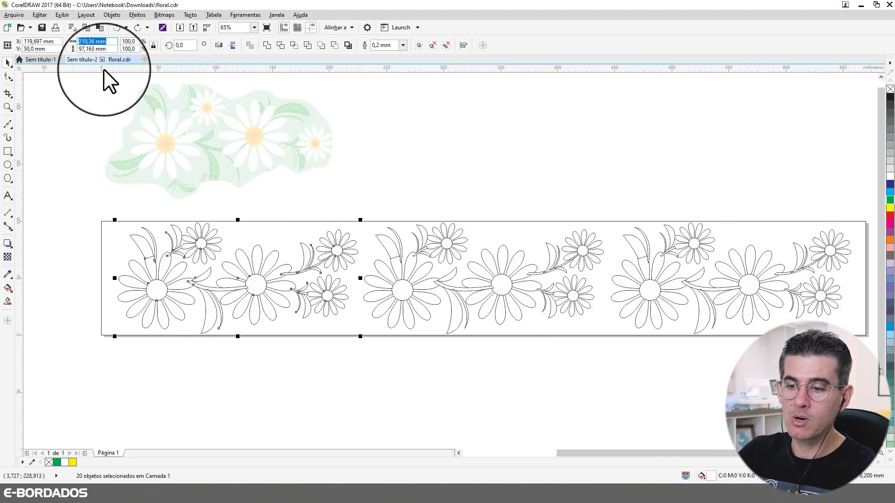
left_click(124, 489)
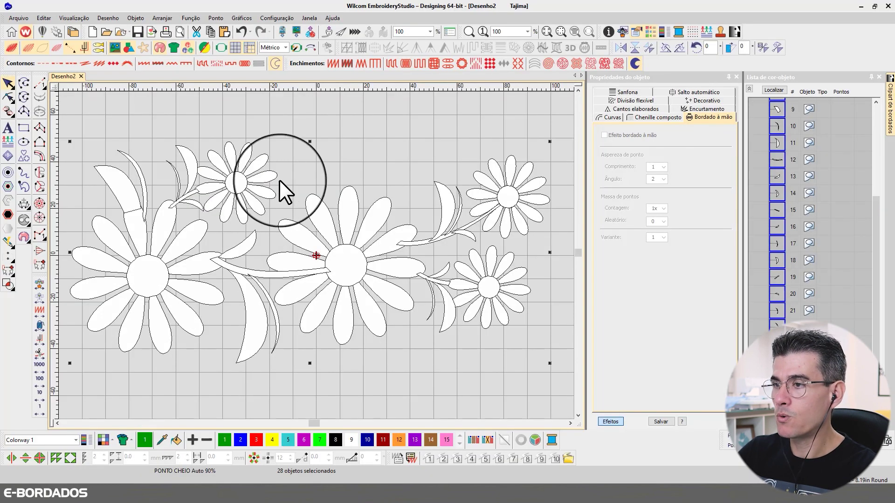
double_click(825, 435)
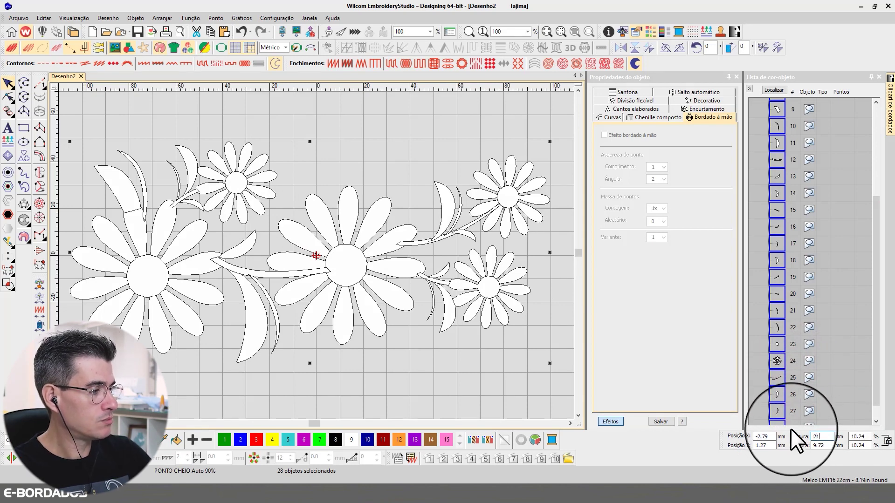
type("210")
key("Return")
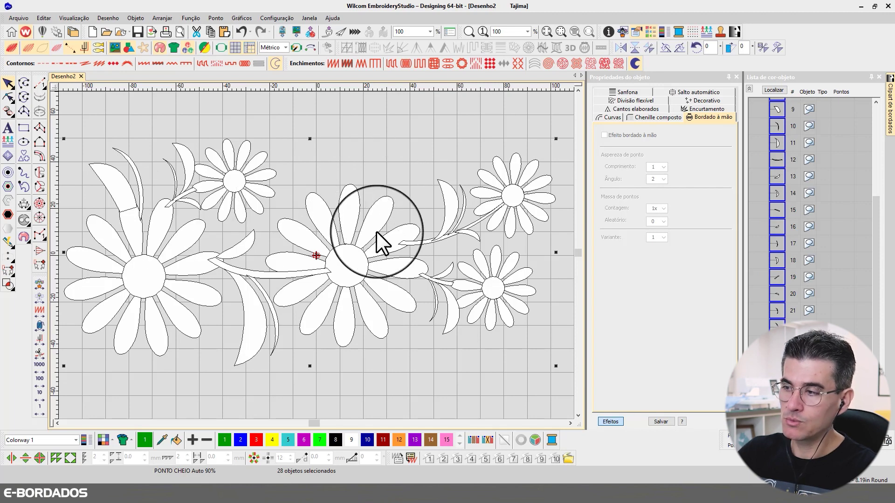
- Remove the solid fill from all the floral vectors and set their line width to 0.39 mm
left_click(394, 185)
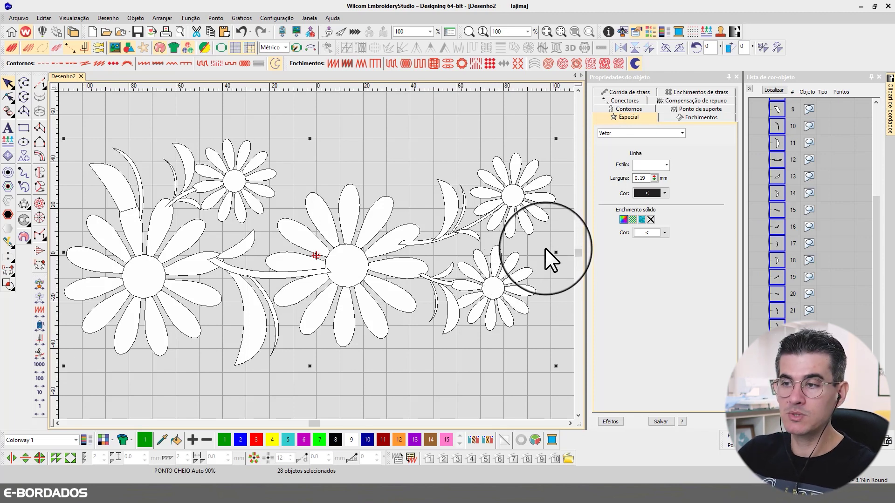
left_click(650, 219)
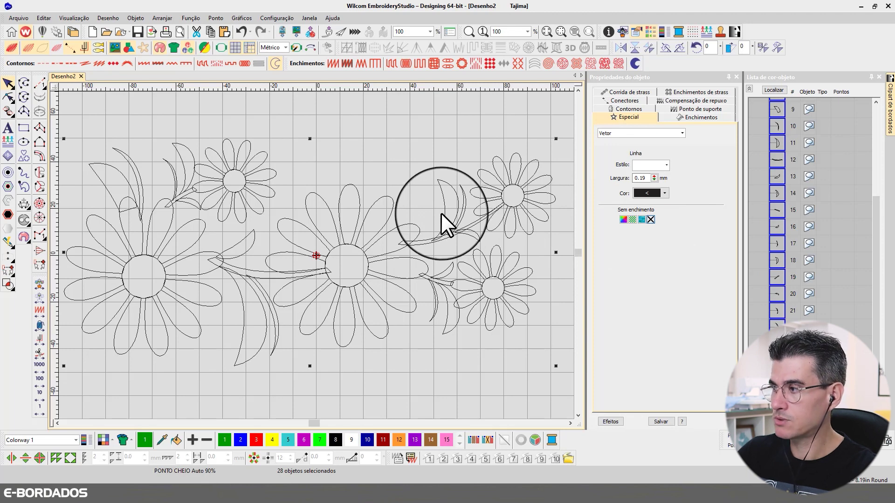
left_click(655, 176)
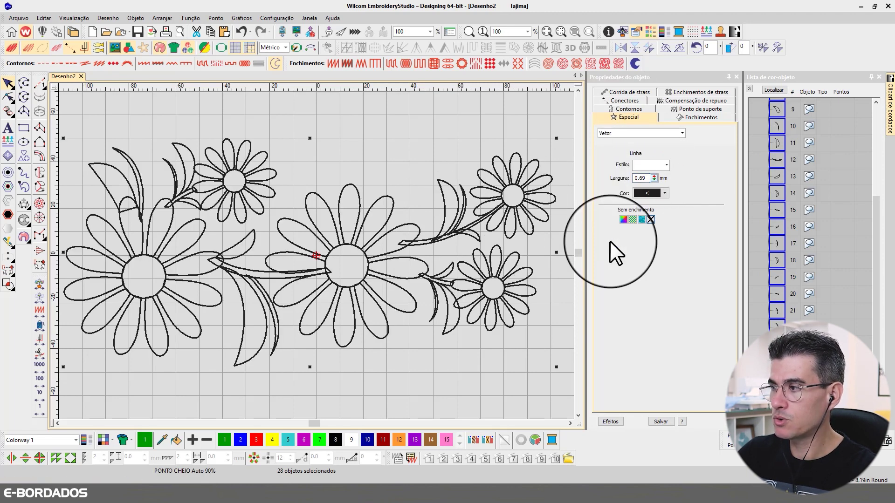
left_click(654, 180)
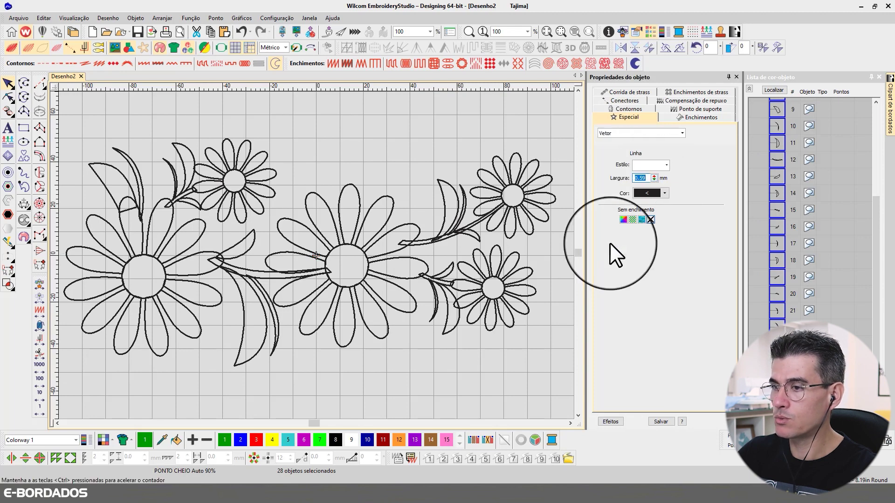
left_click_drag(610, 243, 609, 244)
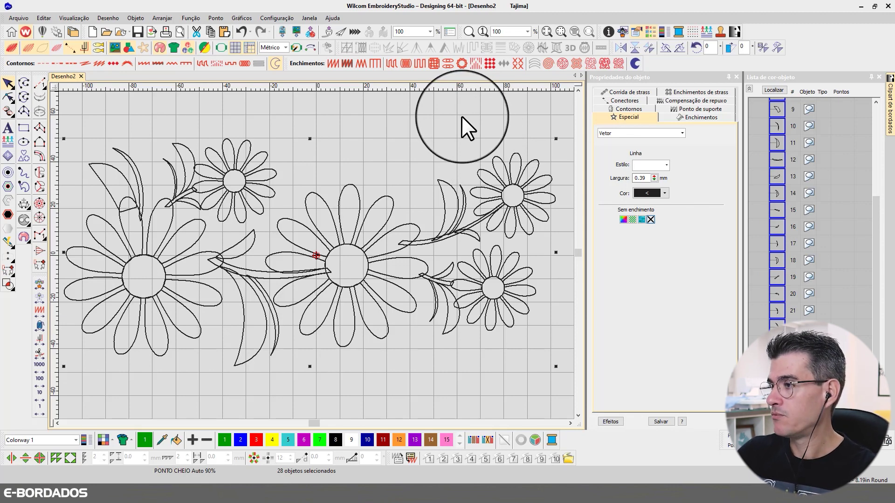
- Examine the motif's separate vectors in the color-object list, picking the first flower's center and petals, and check the whole selection
left_click(749, 88)
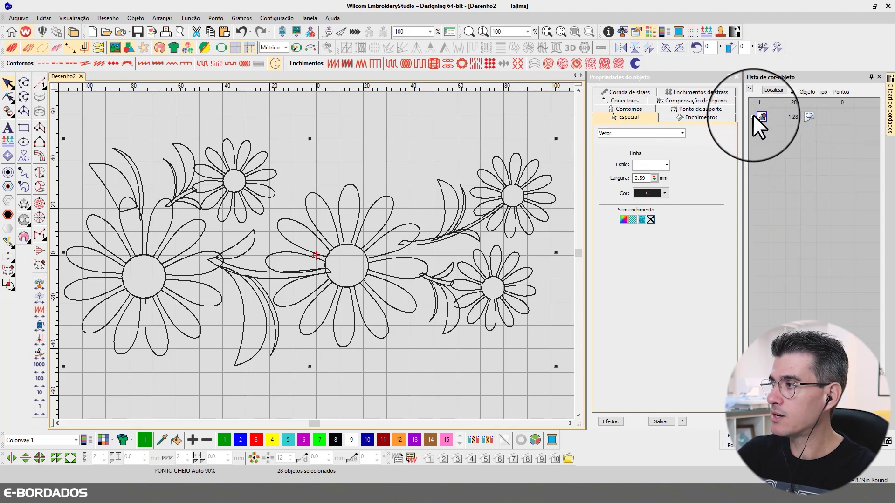
left_click(753, 117)
left_click(776, 117)
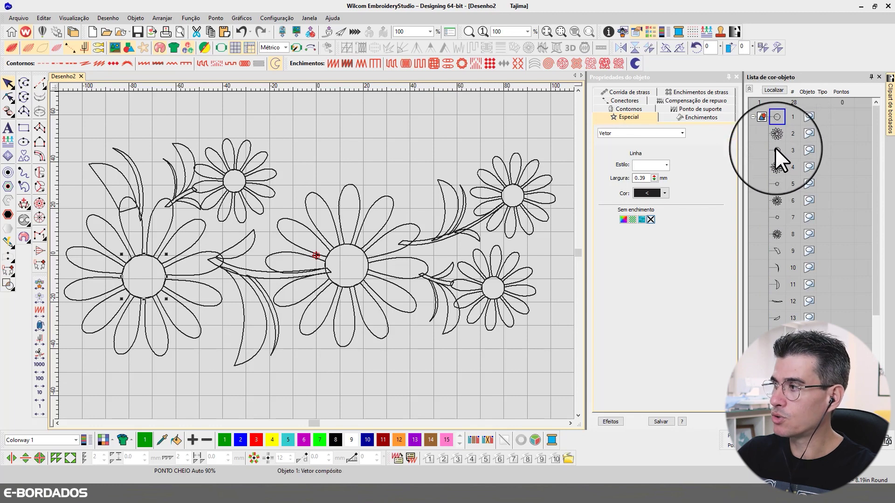
left_click(777, 134)
left_click(365, 130)
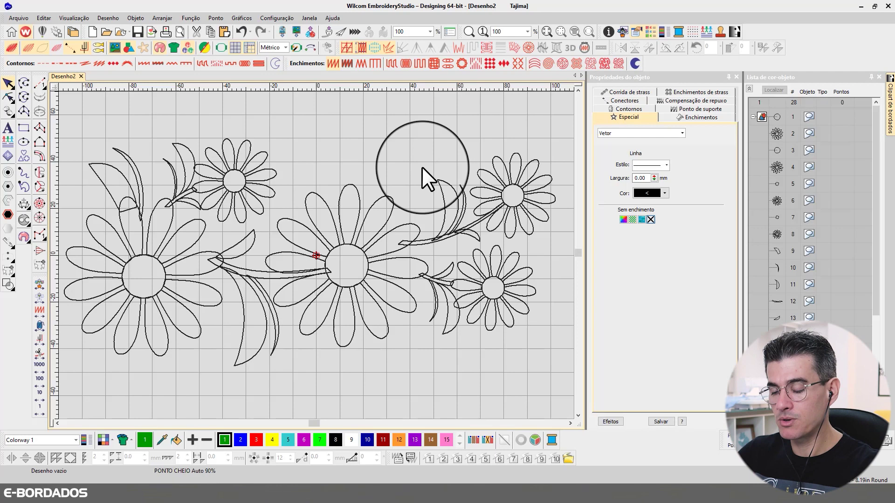
key("ctrl+a")
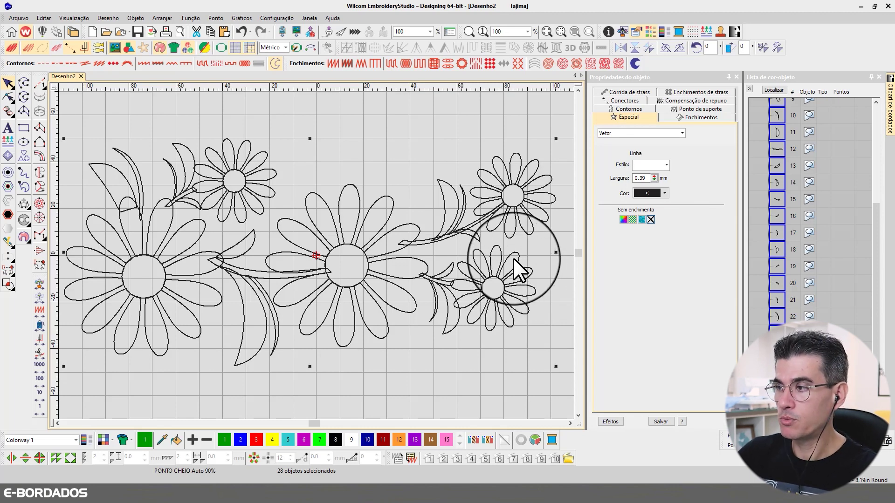
left_click(361, 117)
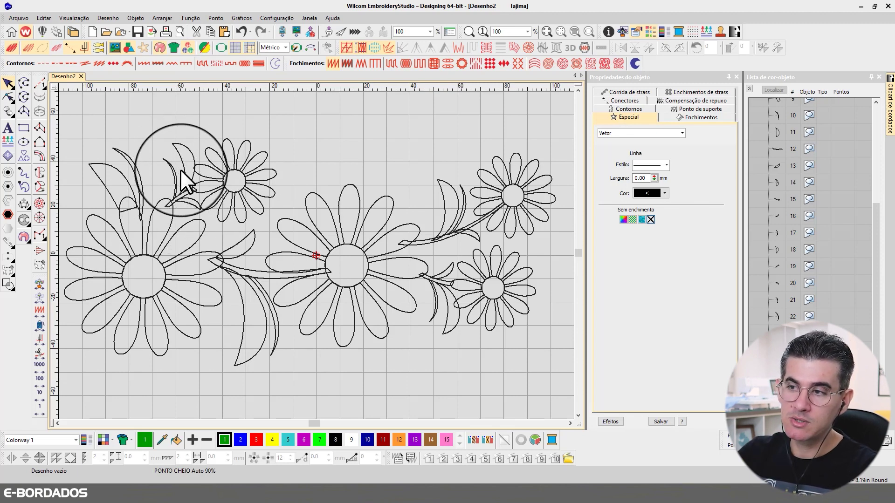
- Examine the leaves above the large daisy up close, selecting individual leaf vectors to see where they overlap the petals
scroll(180, 169, "up", 2)
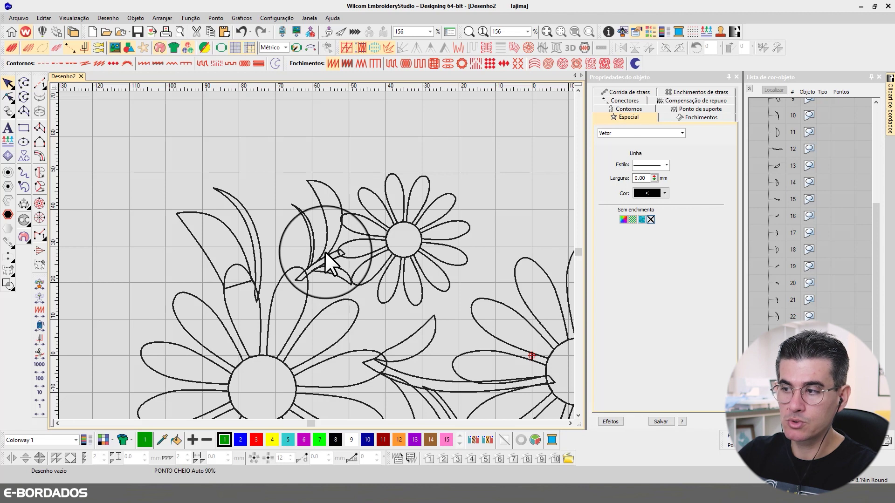
left_click(327, 254)
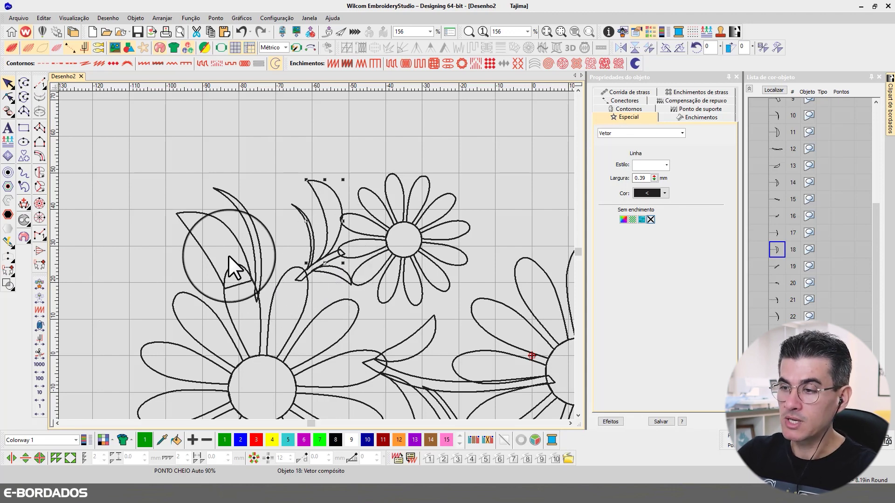
left_click(237, 238)
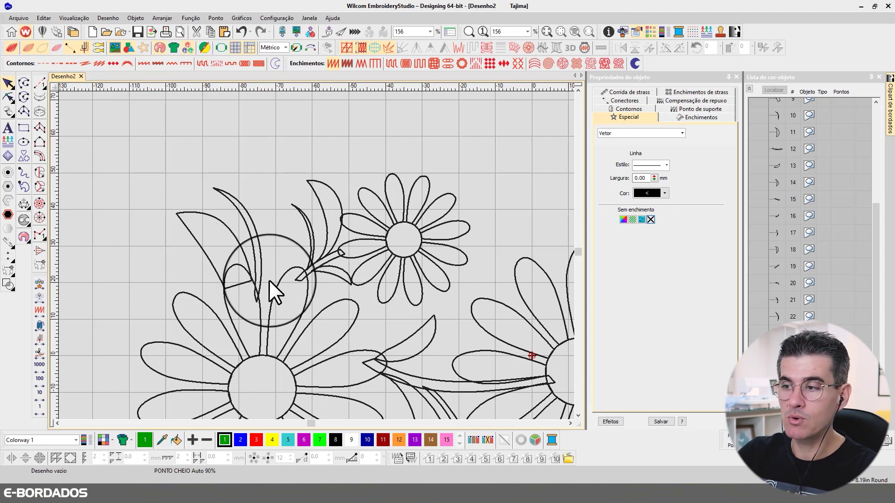
left_click(185, 223)
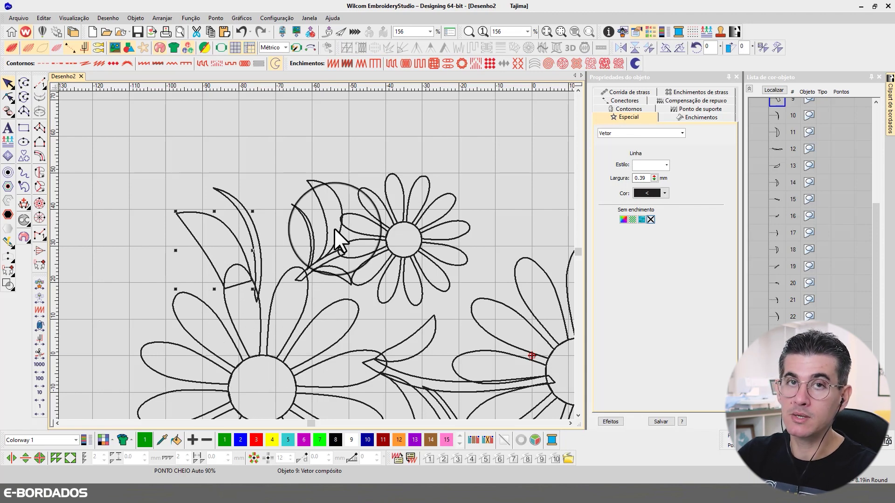
scroll(316, 256, "down", 1)
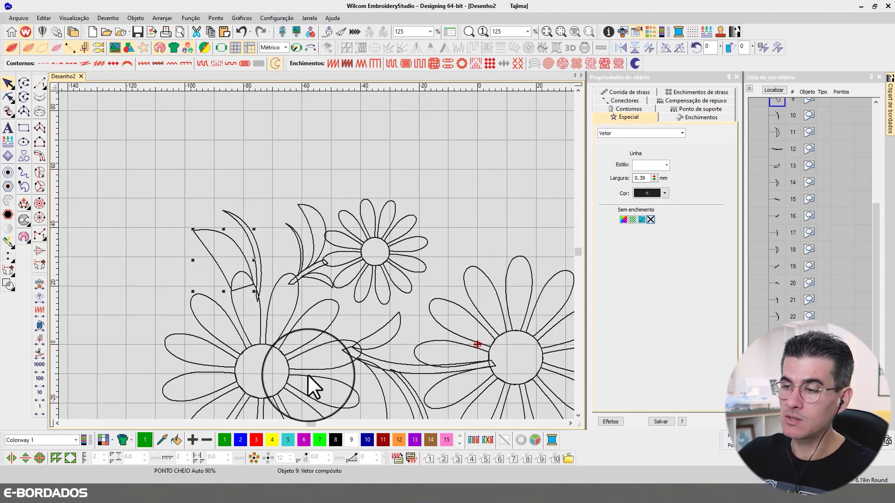
left_click(570, 422)
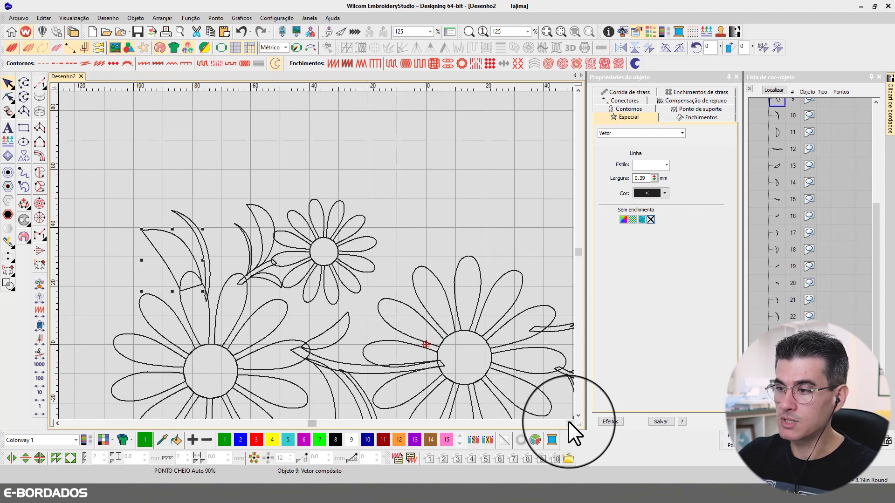